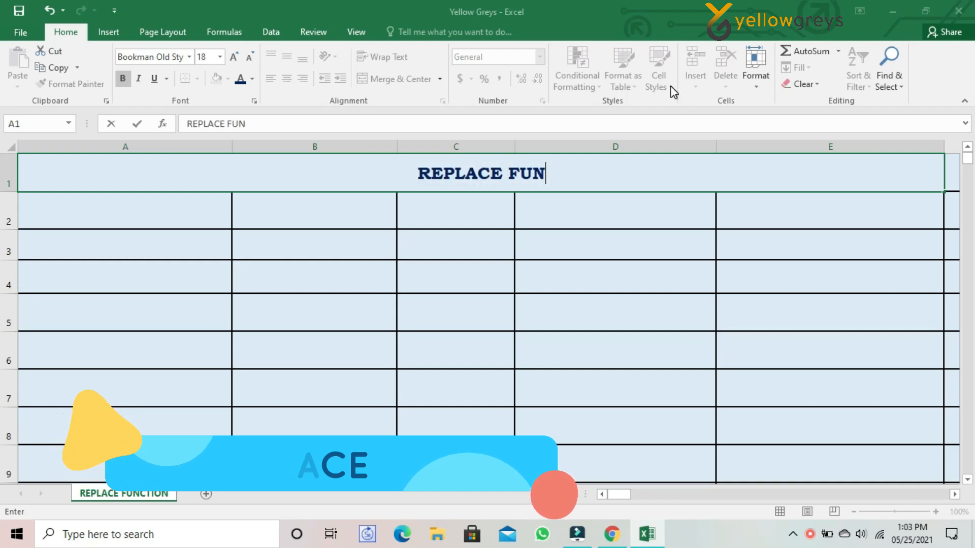
Complete the A1 title as REPLACE FUNCTION and enter the headers Original Text in A2 and Position in B2.
type("CTION")
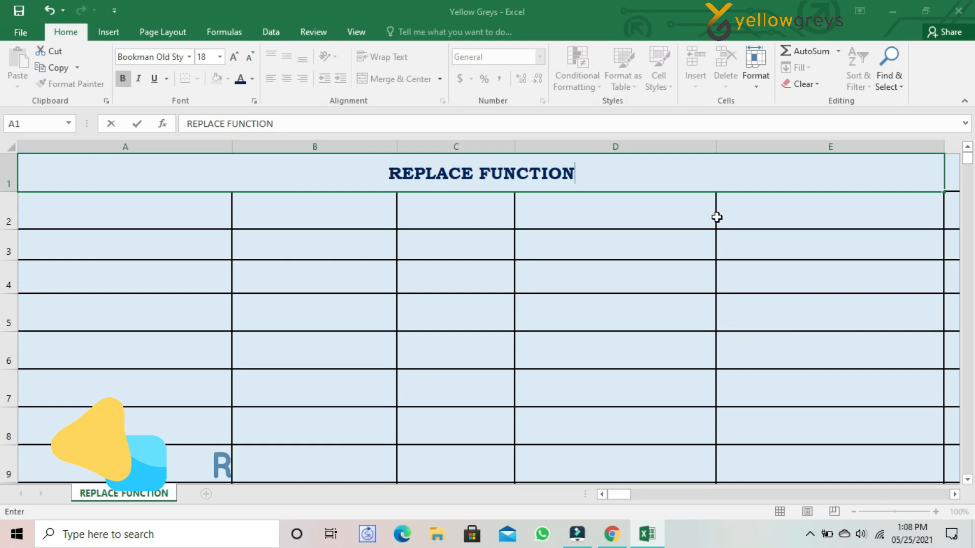
left_click(144, 216)
type("Or")
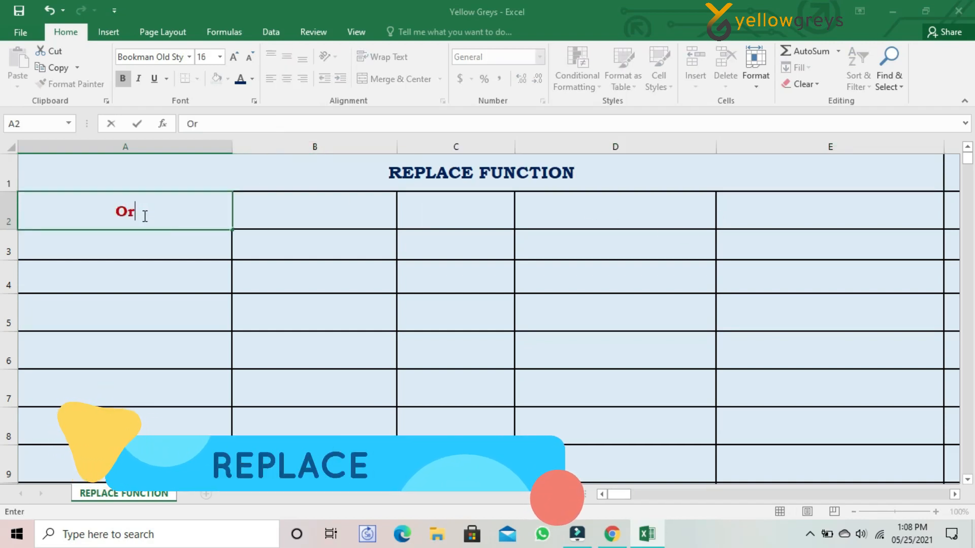
type("iginal ")
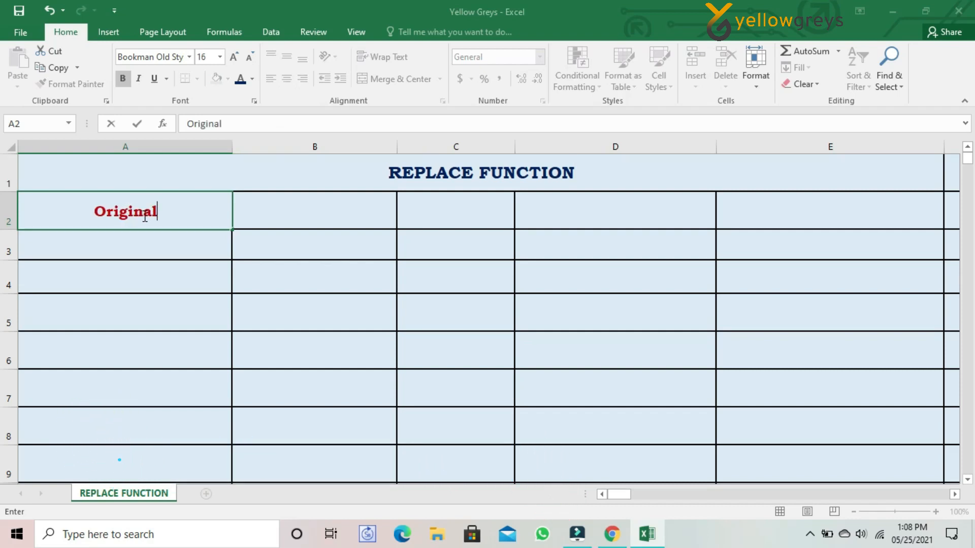
type("Te")
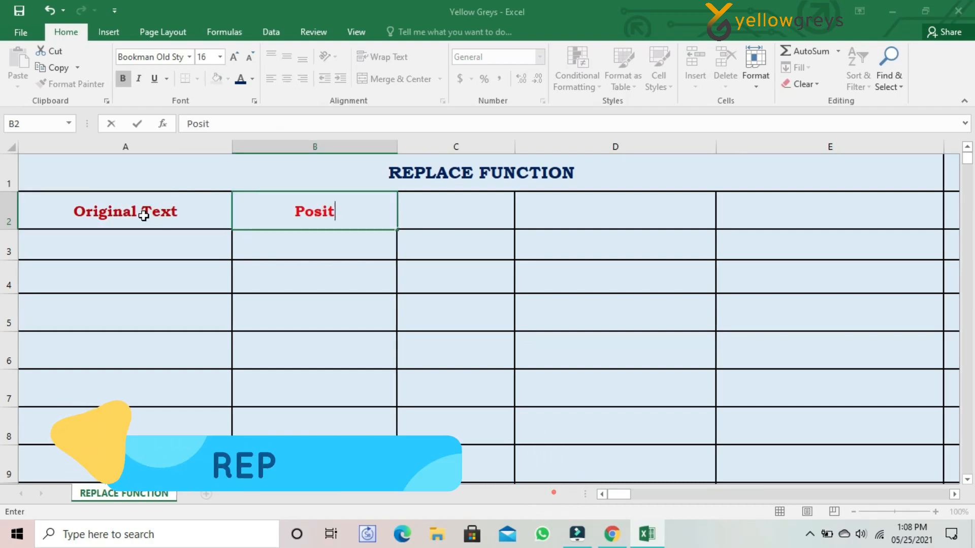
type("io")
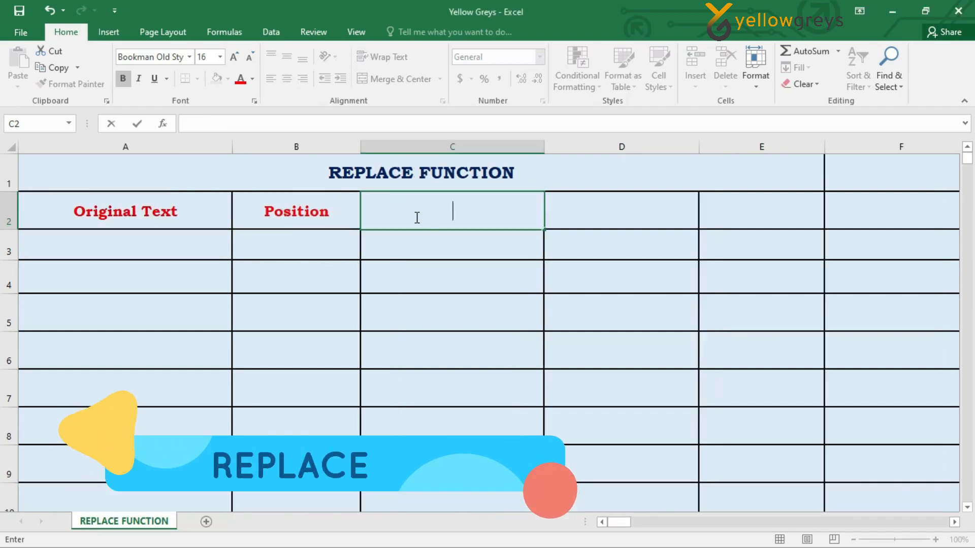
Add the headers No. of characters, New Character and Modified Text in cells C2 to E2.
type("No. ")
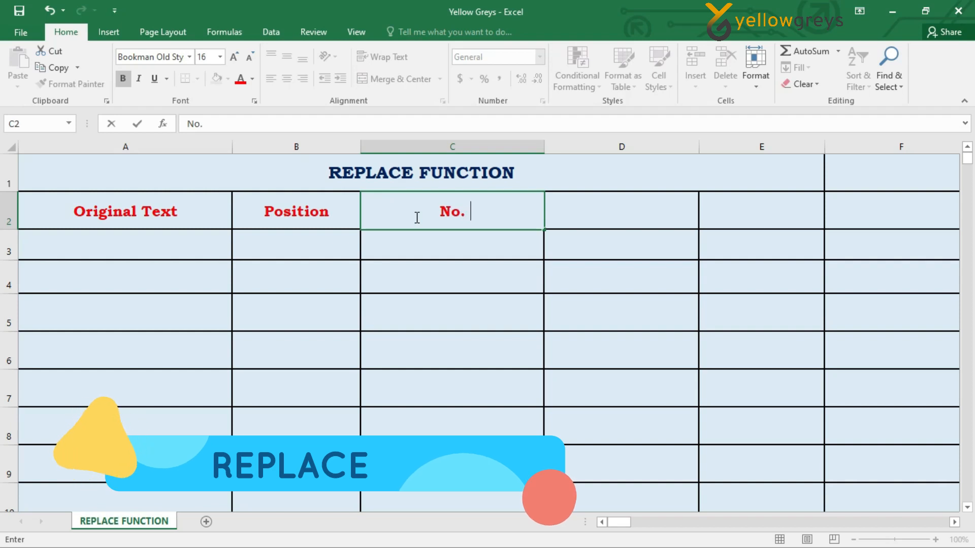
type("of cha")
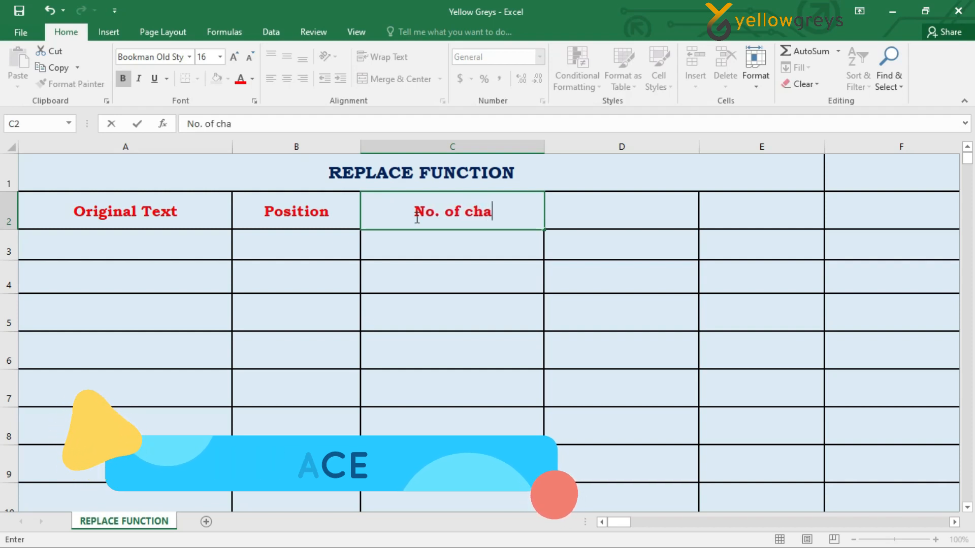
type("racter")
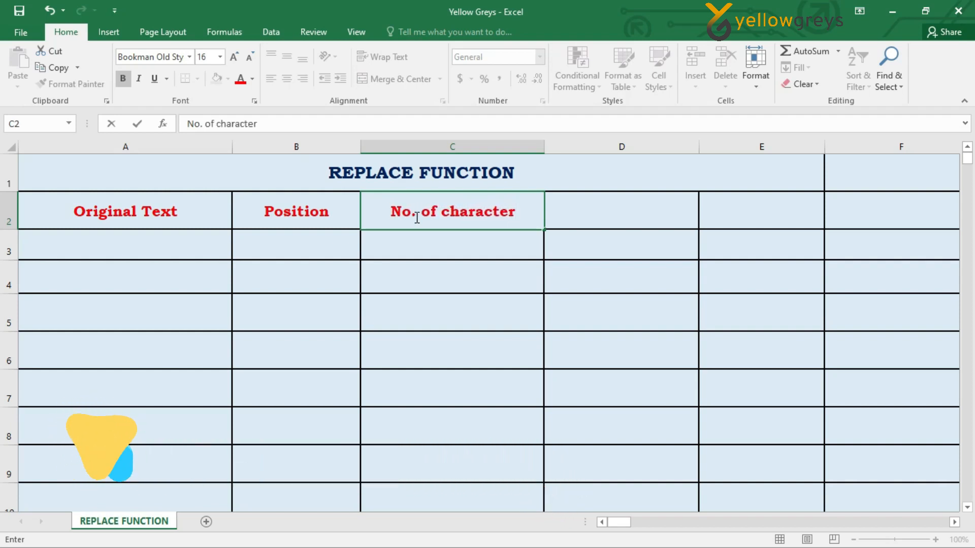
type("s")
key("Tab")
type("New Character")
key("Tab")
type("Modified Text")
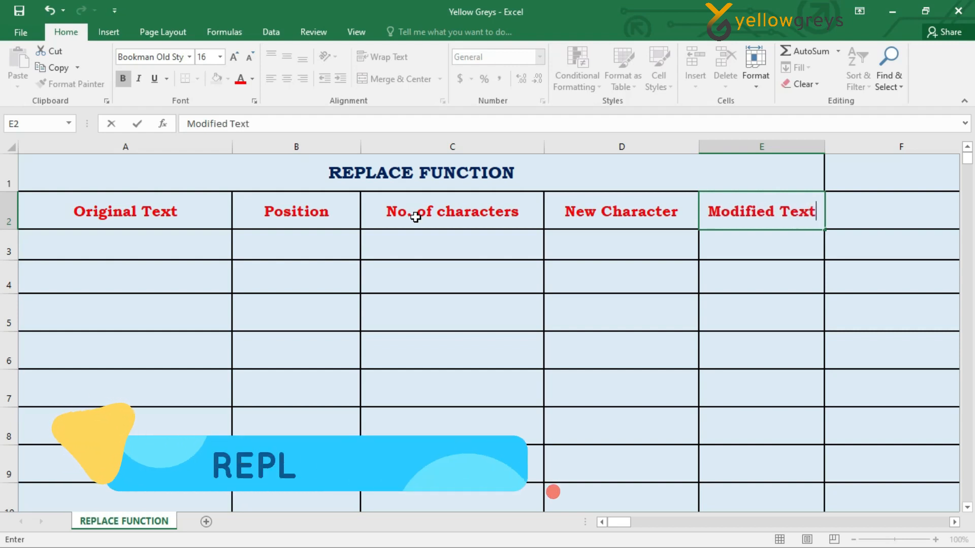
Enter ABC20212501 as the original text in cell A3.
left_click(160, 258)
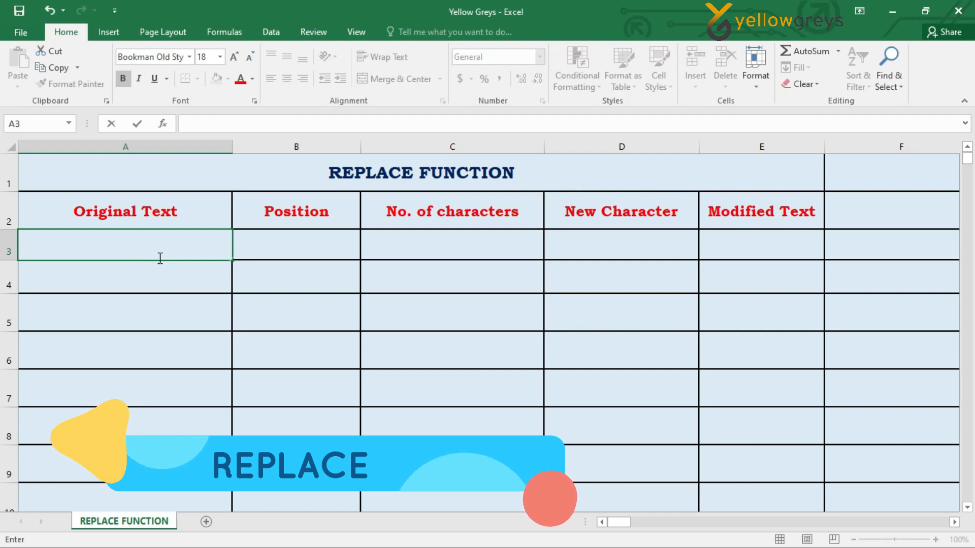
type("ABC")
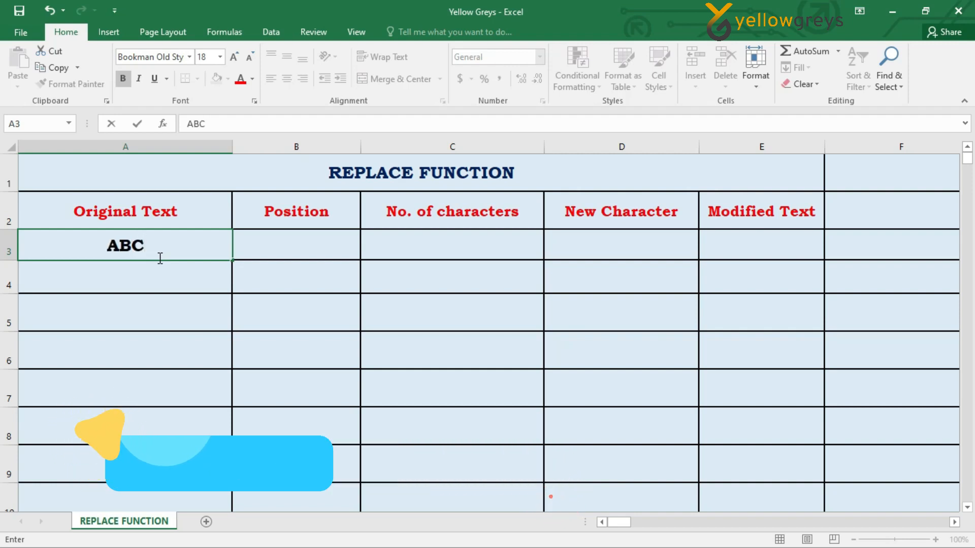
type("2021")
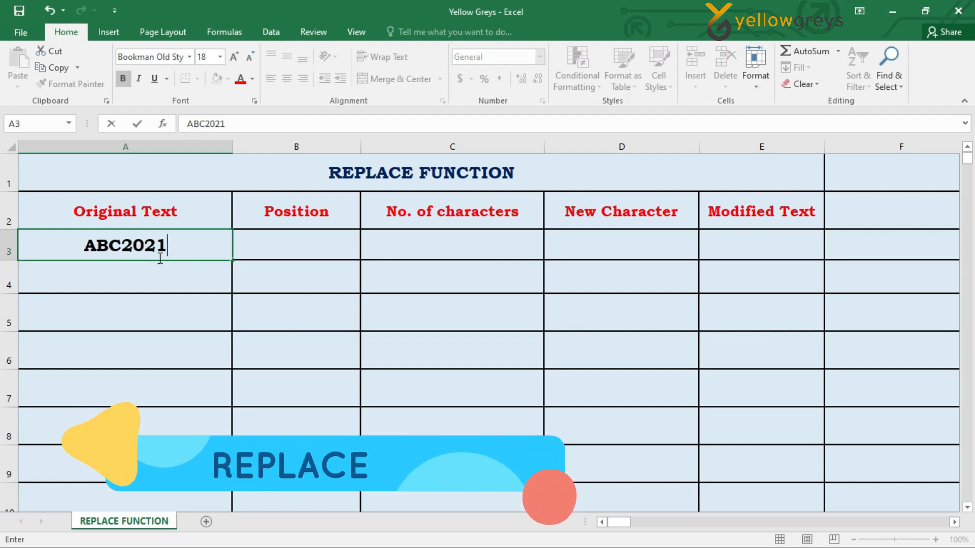
type("2501")
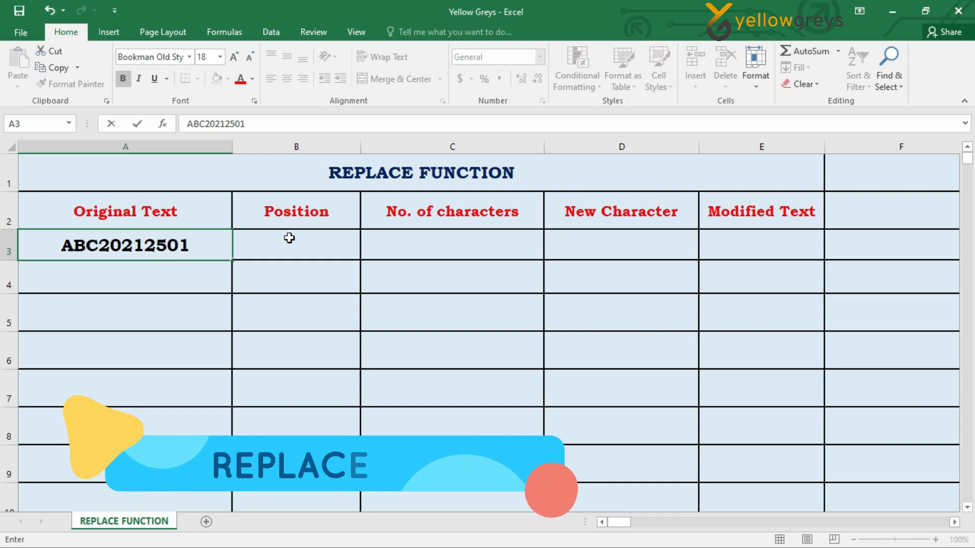
Fill row 3 with position 4, number of characters 4 and / as the new character.
left_click(339, 246)
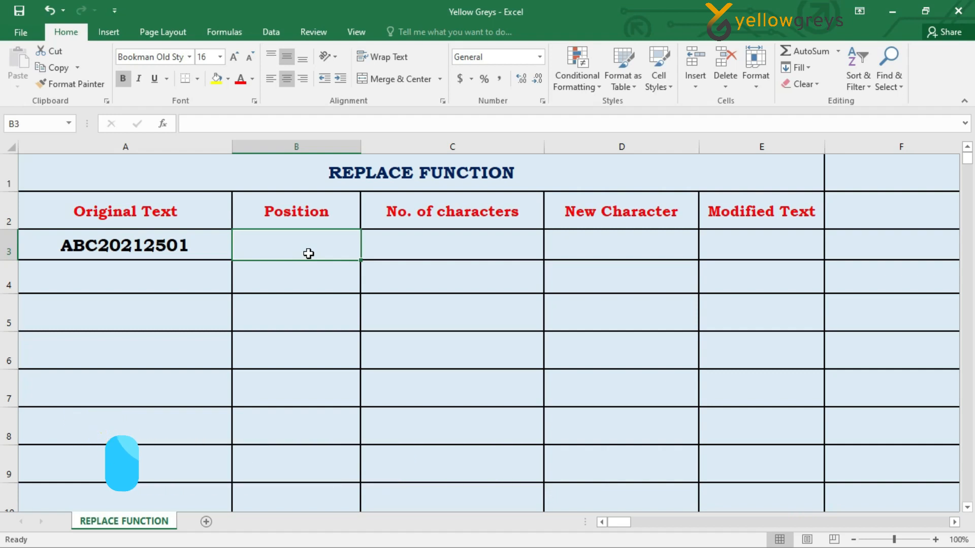
type("4")
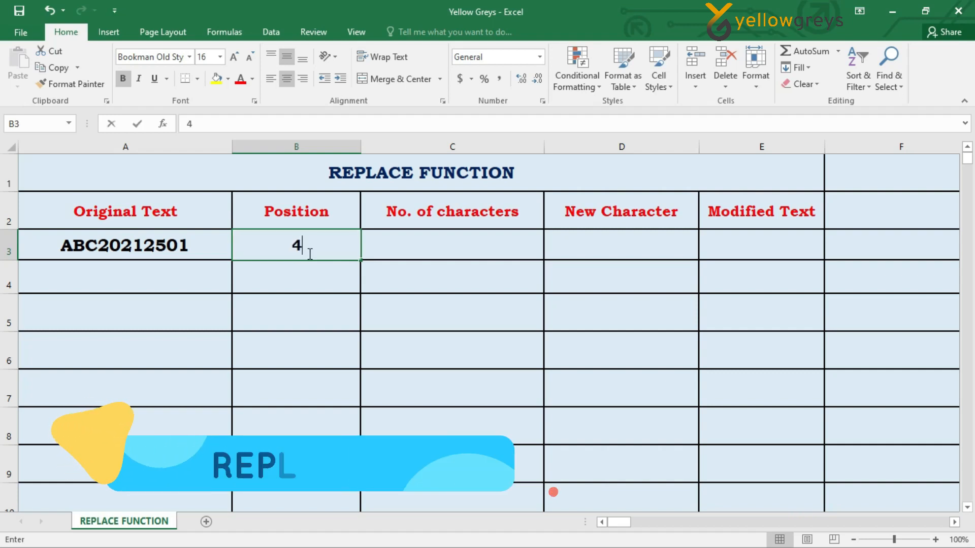
key("Tab")
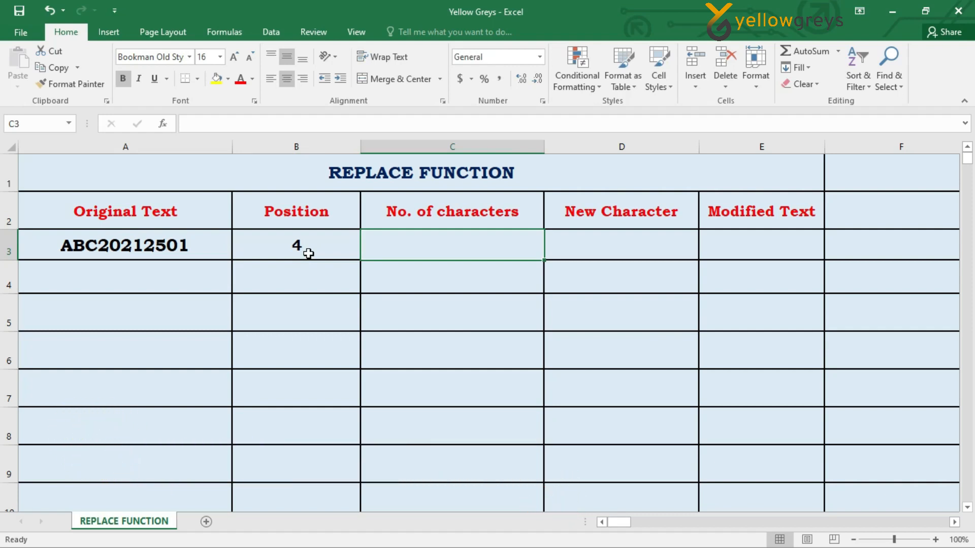
type("4")
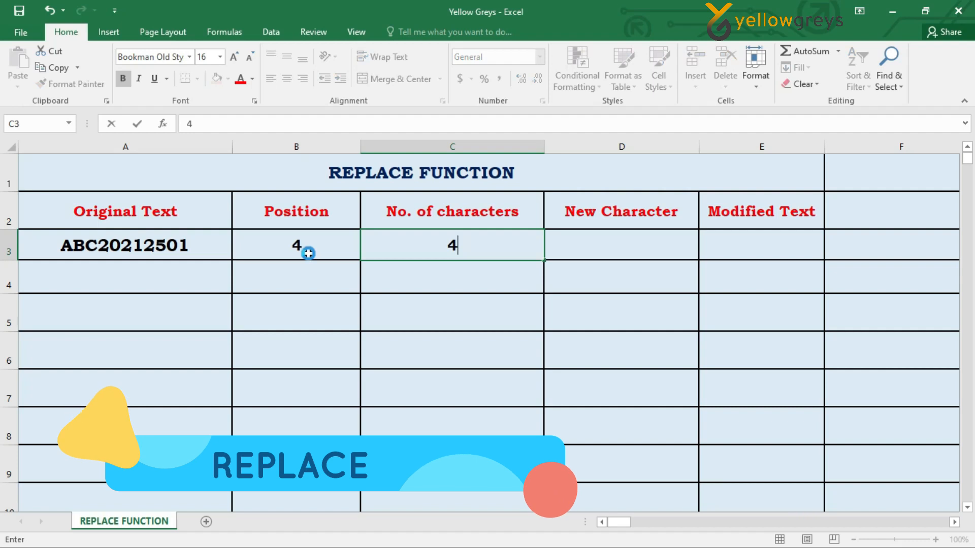
double_click(656, 252)
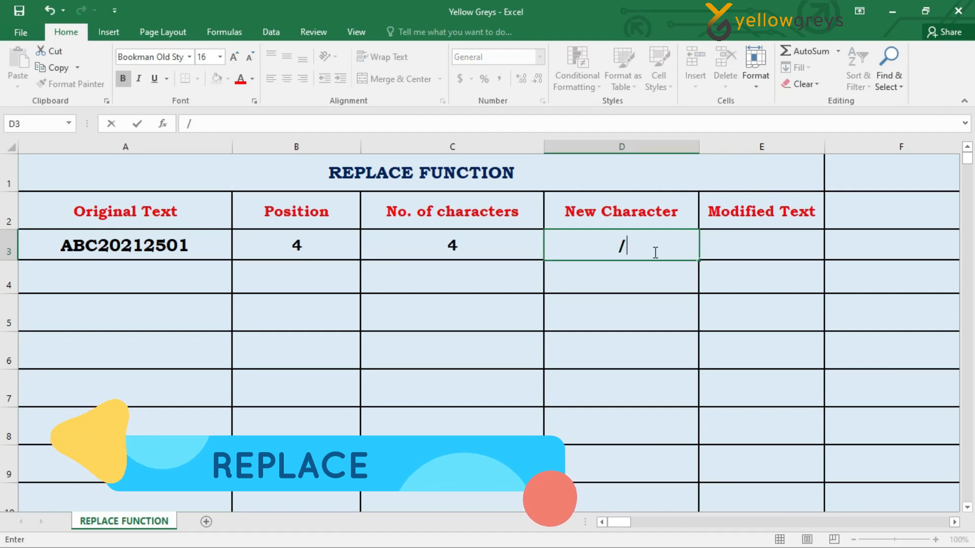
Enter the formula =REPLACE(A3,B3,C3,D3) in the Modified Text cell E3.
left_click(770, 245)
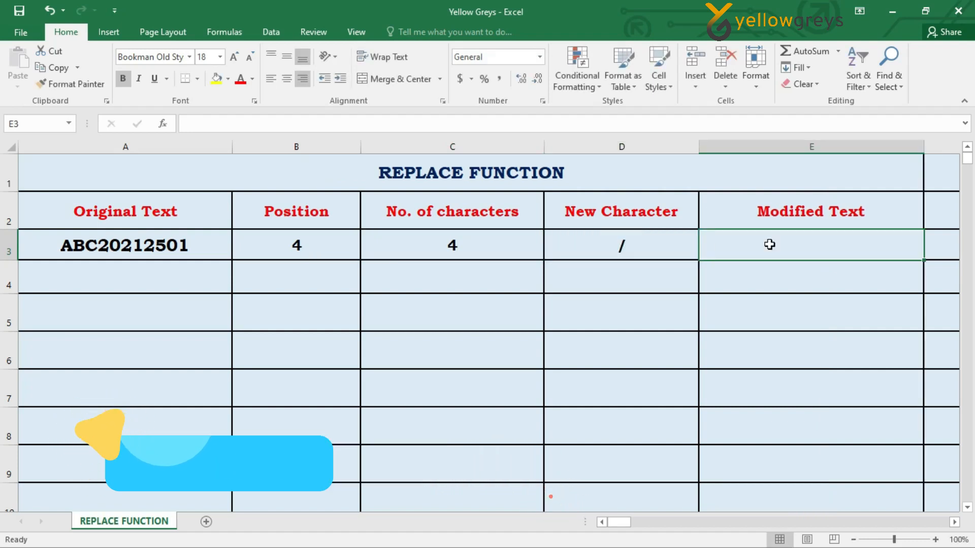
type("=")
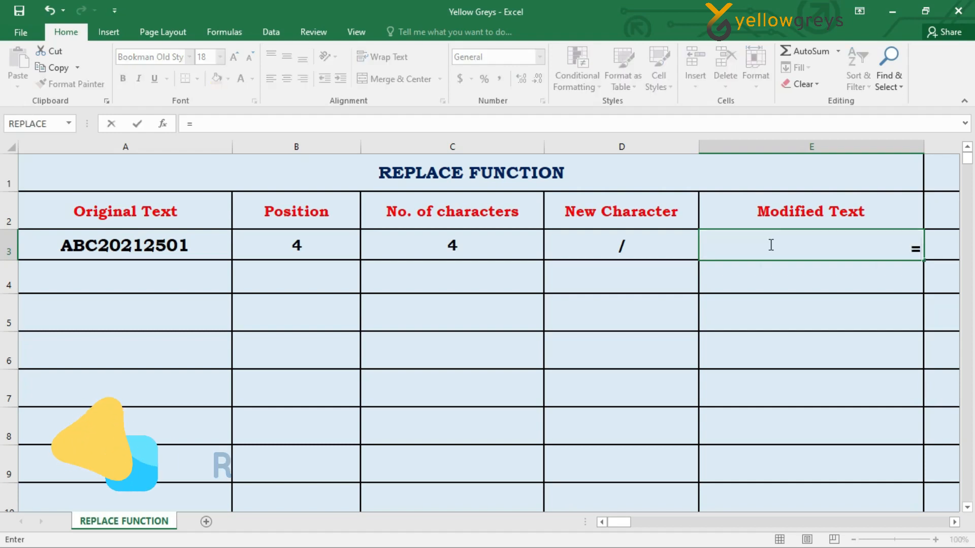
type("REPLACE")
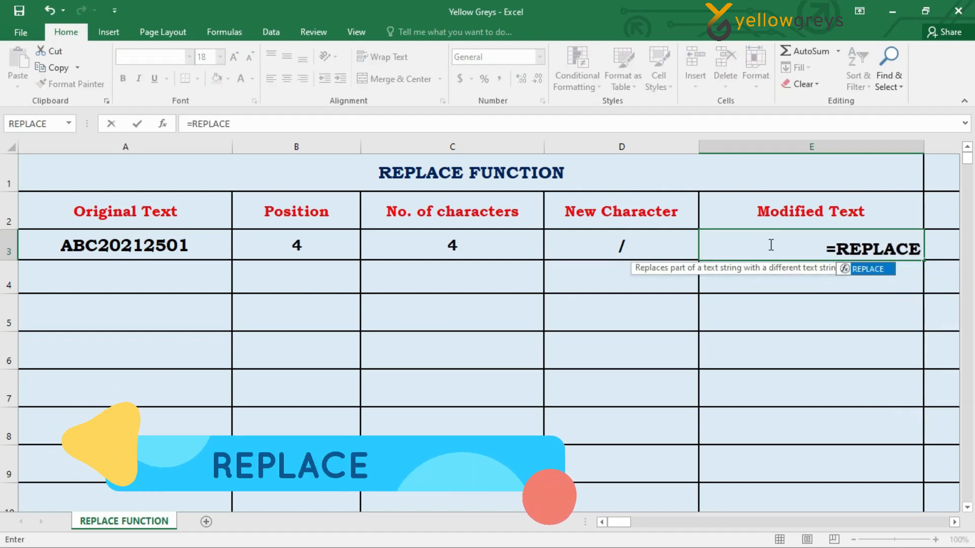
type("(")
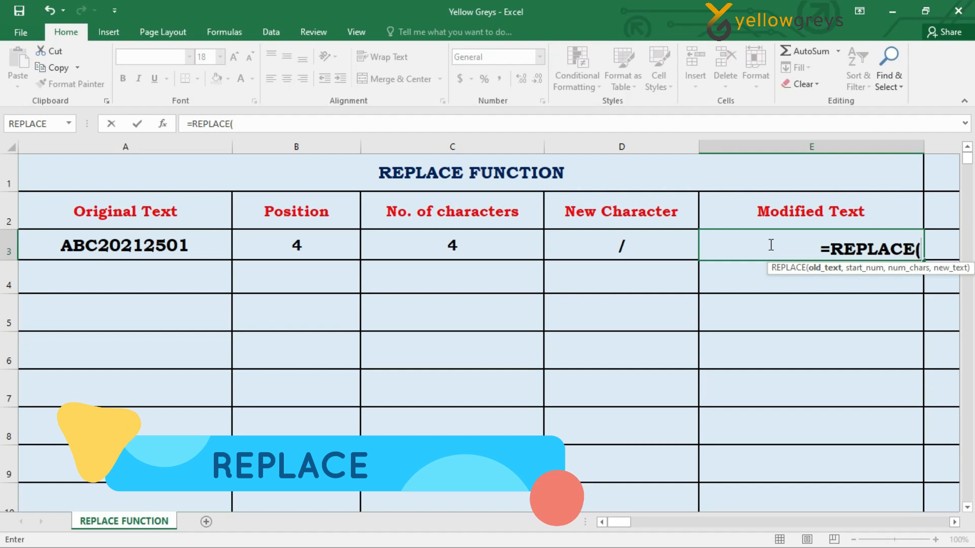
left_click(119, 247)
type(",")
left_click(308, 250)
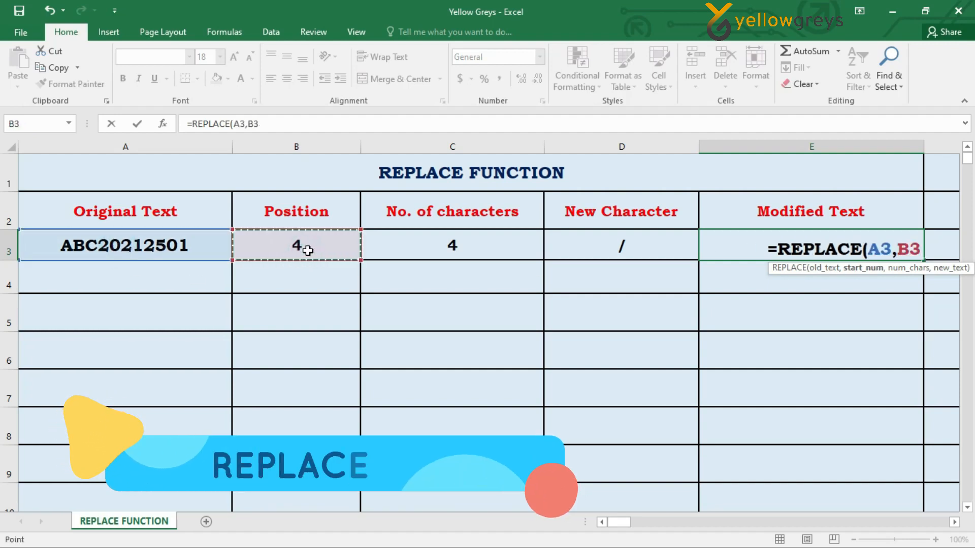
type(",")
left_click(433, 245)
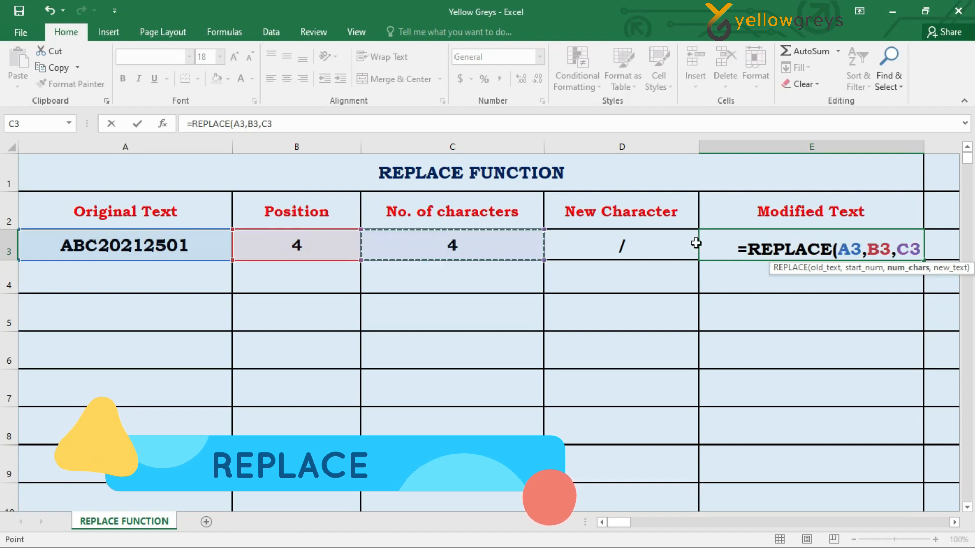
type(",")
left_click(651, 249)
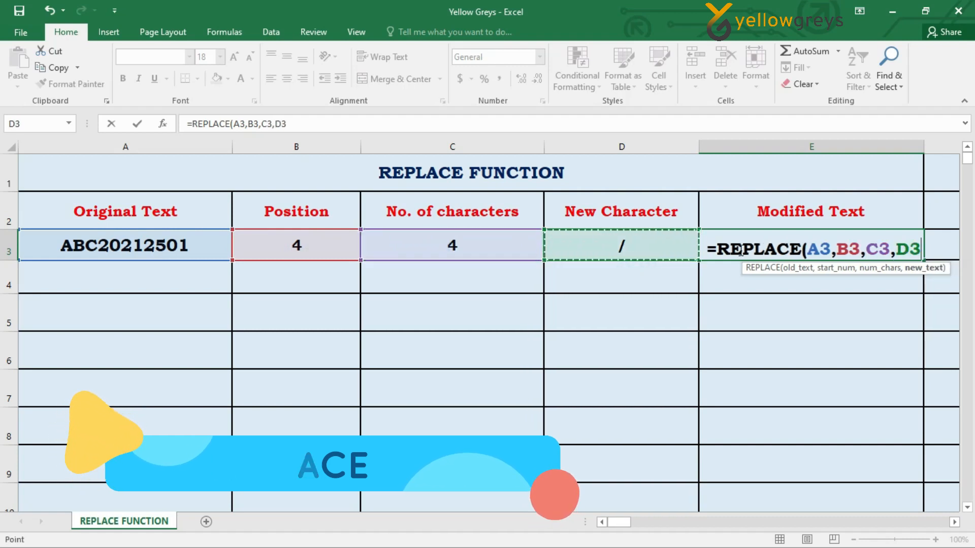
type(")")
key("ctrl+Return")
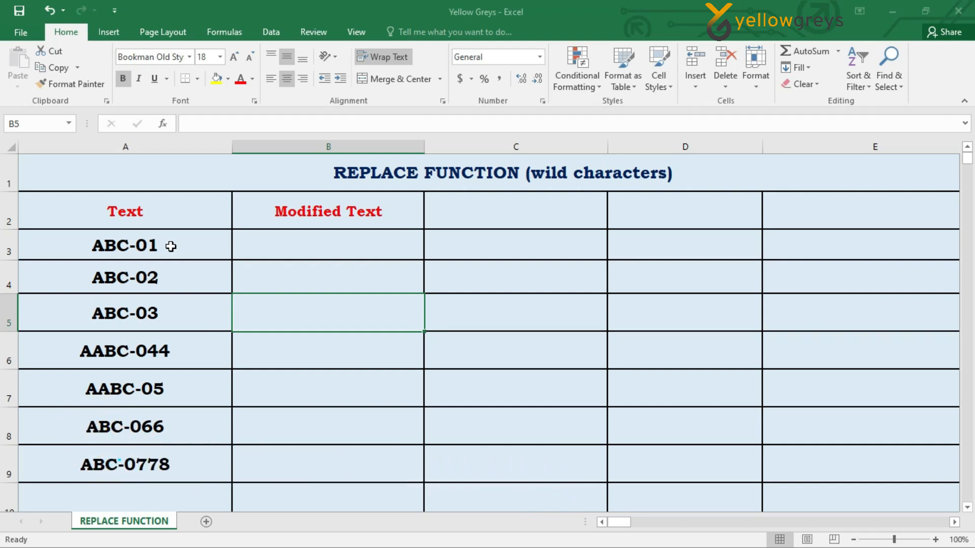
Copy the text codes in A3:A9 into the Modified Text column, cells B3:B9.
left_click(171, 247)
key("ctrl+shift+Down")
key("ctrl+c")
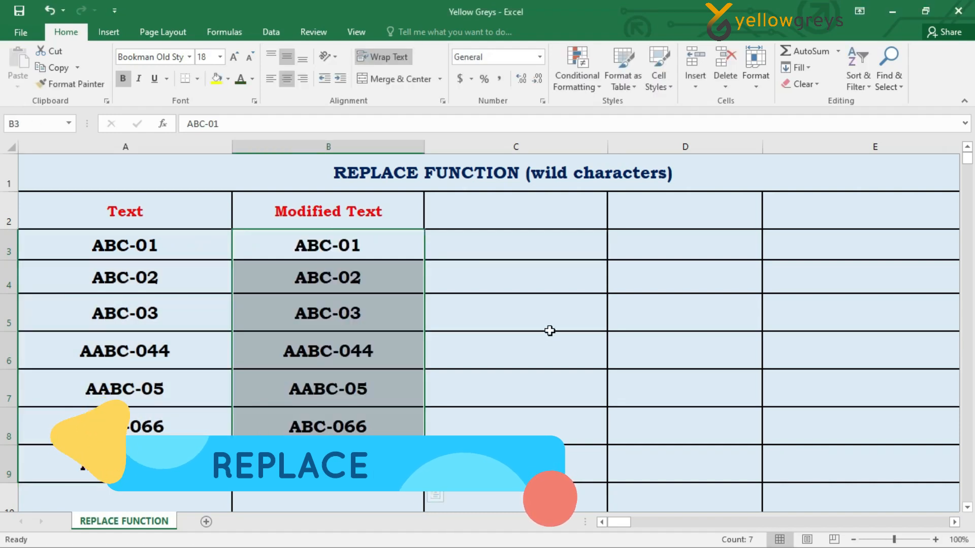
Replace all matches of the wildcard pattern ?-? with *-* in the Modified Text cells B3:B9.
key("ctrl+h")
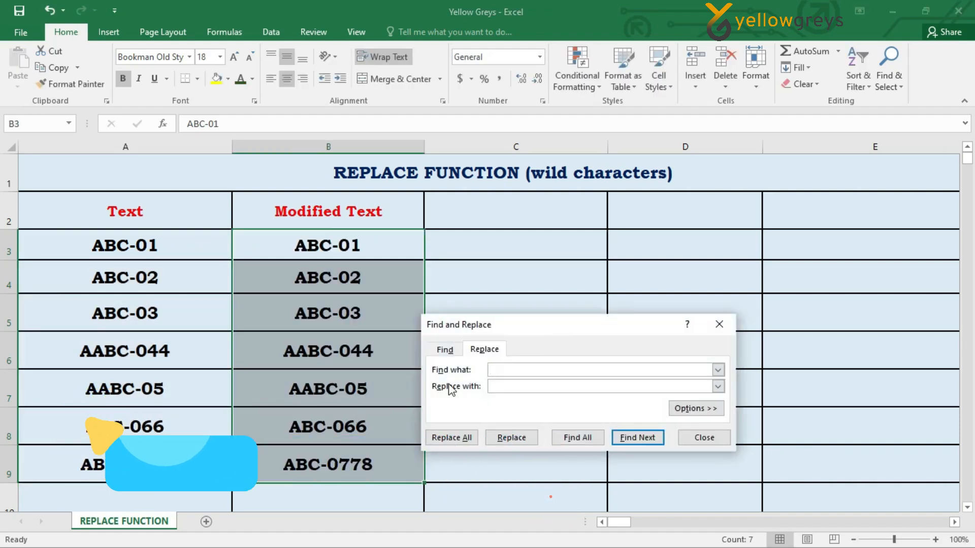
left_click(505, 374)
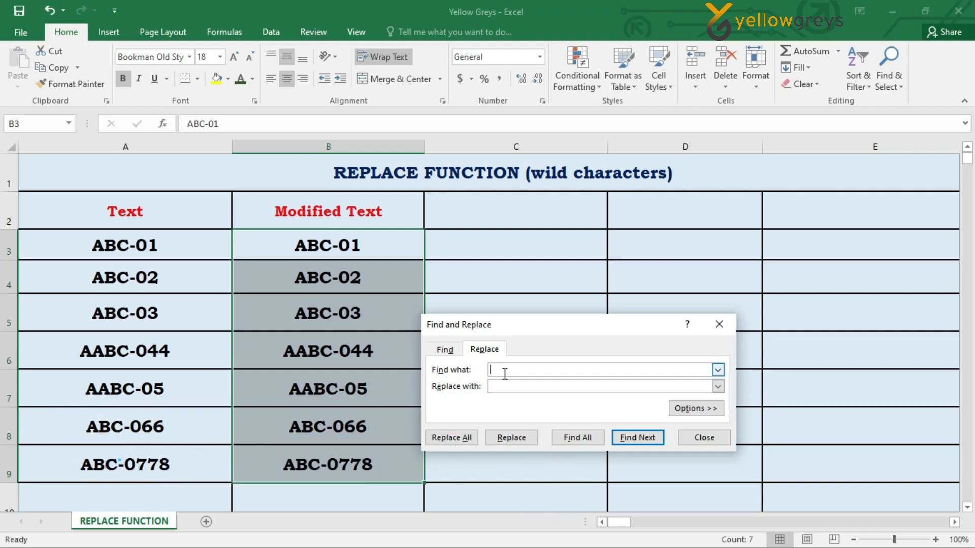
type("?")
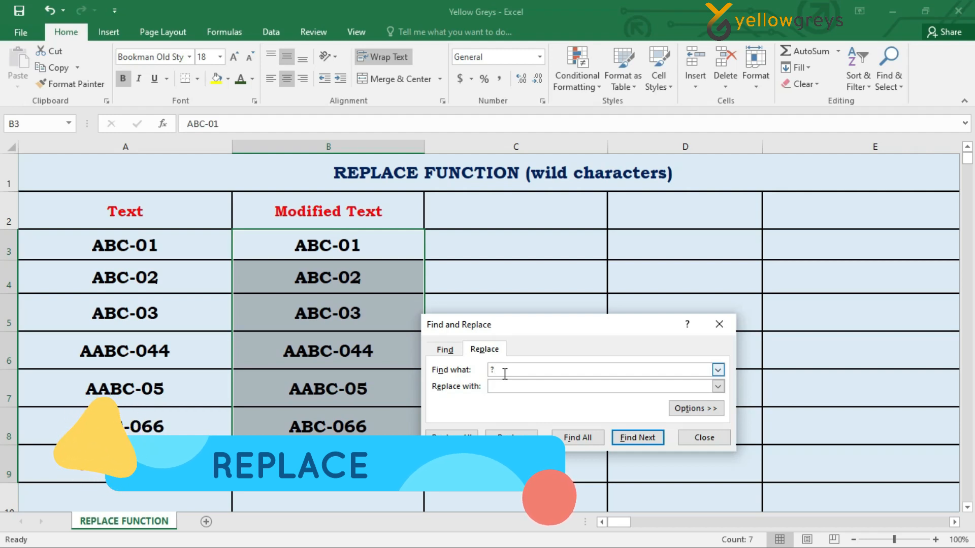
type("-")
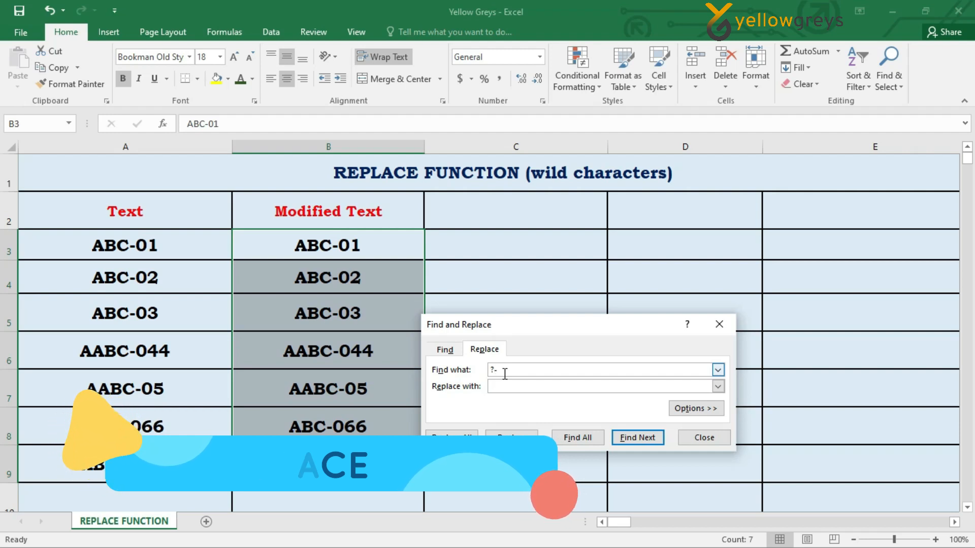
type("?")
left_click(511, 384)
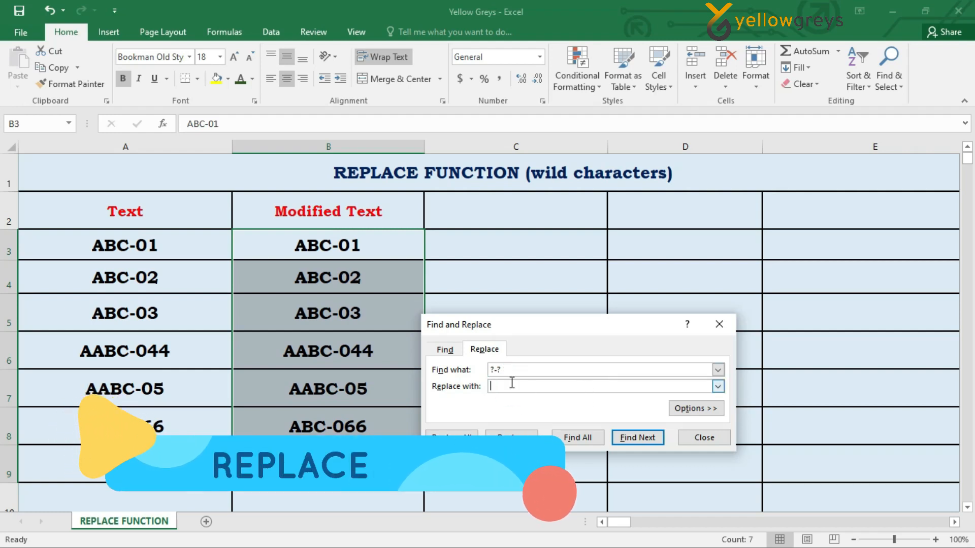
type("*-*")
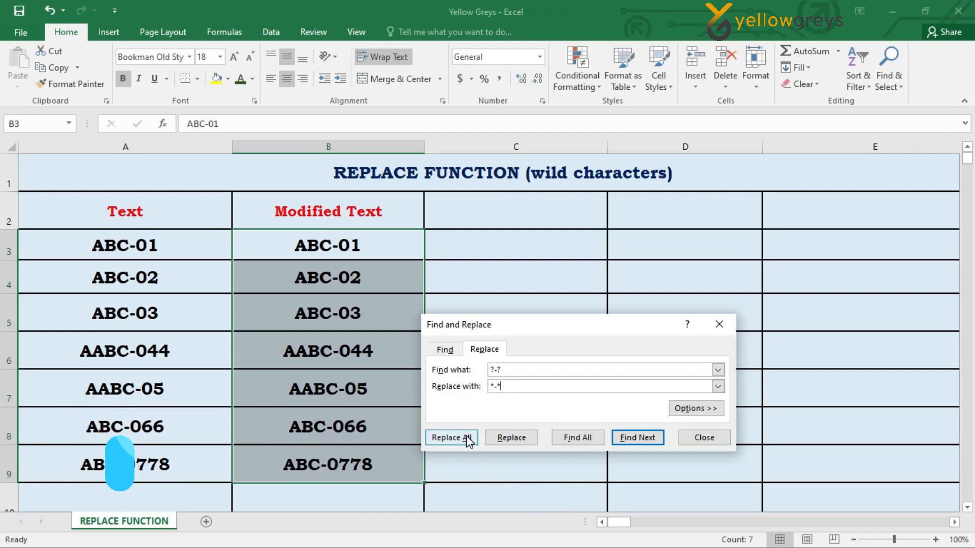
left_click(469, 439)
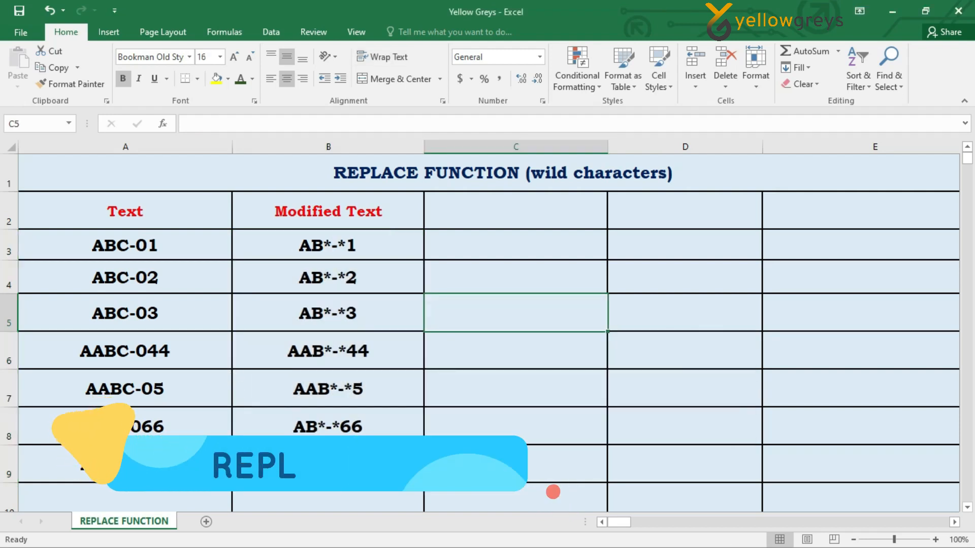
left_click_drag(384, 244, 396, 463)
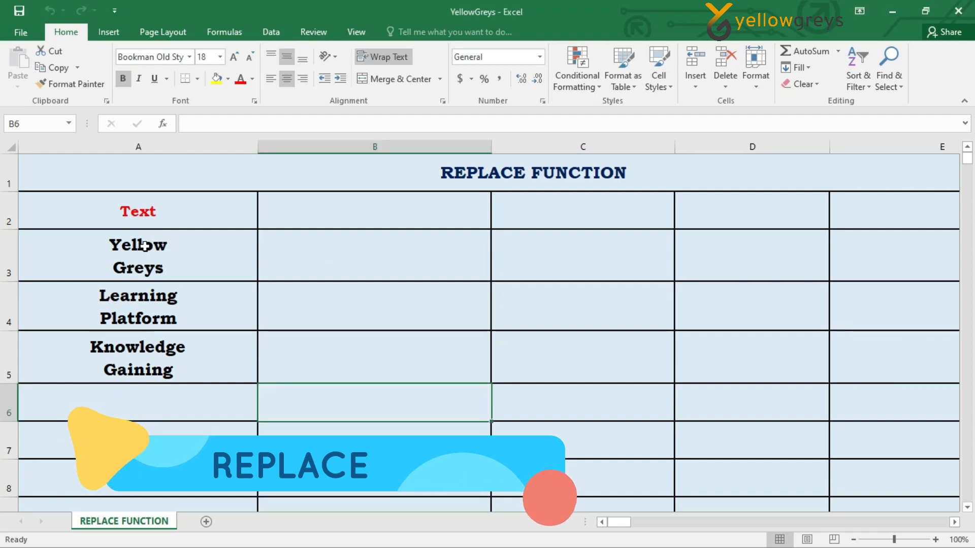
Replace every line break in the text cells A3:A5 with a space using Find and Replace.
left_click_drag(145, 247, 151, 356)
key("ctrl+h")
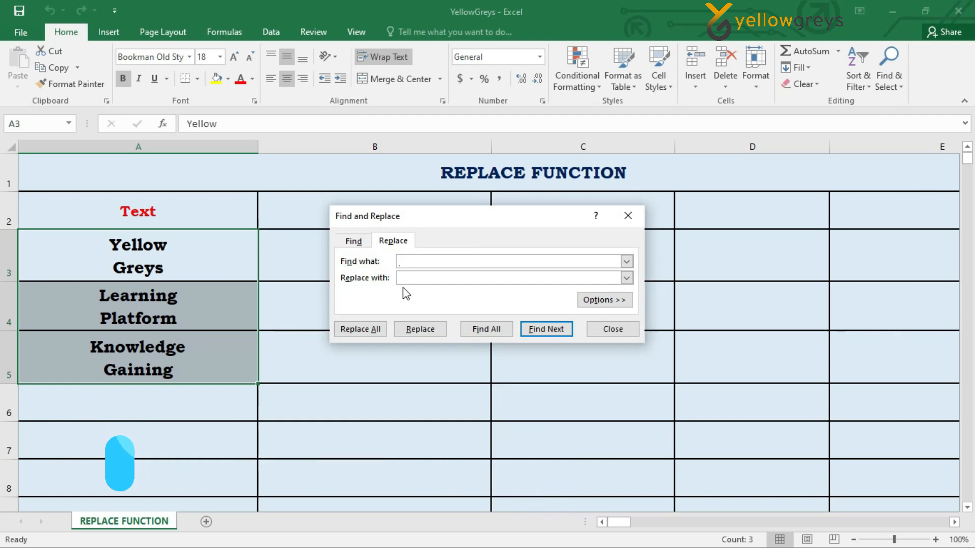
left_click(417, 282)
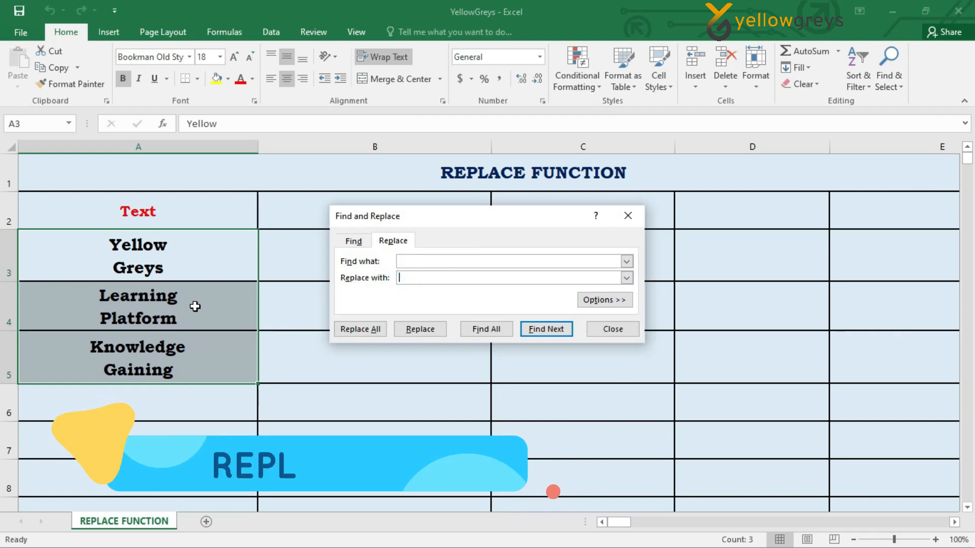
left_click(362, 329)
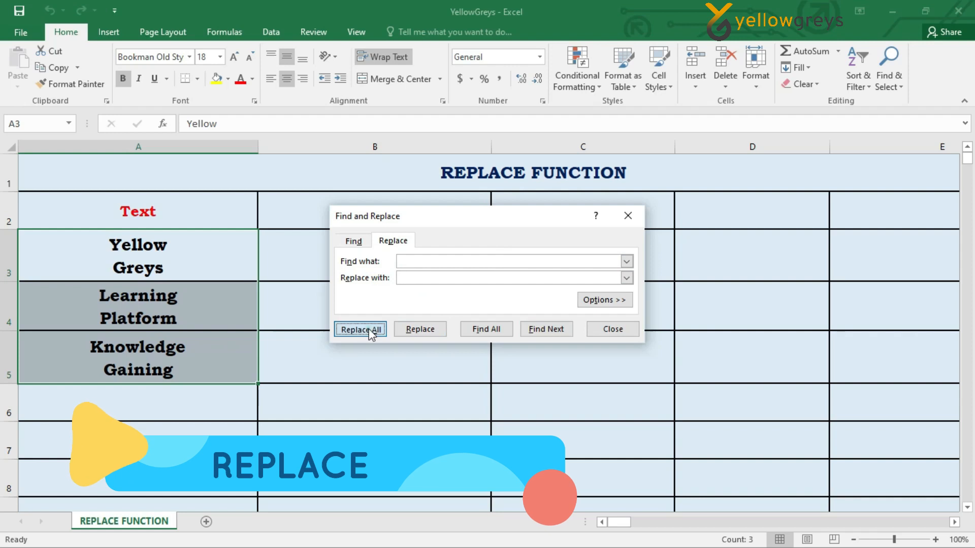
left_click(490, 321)
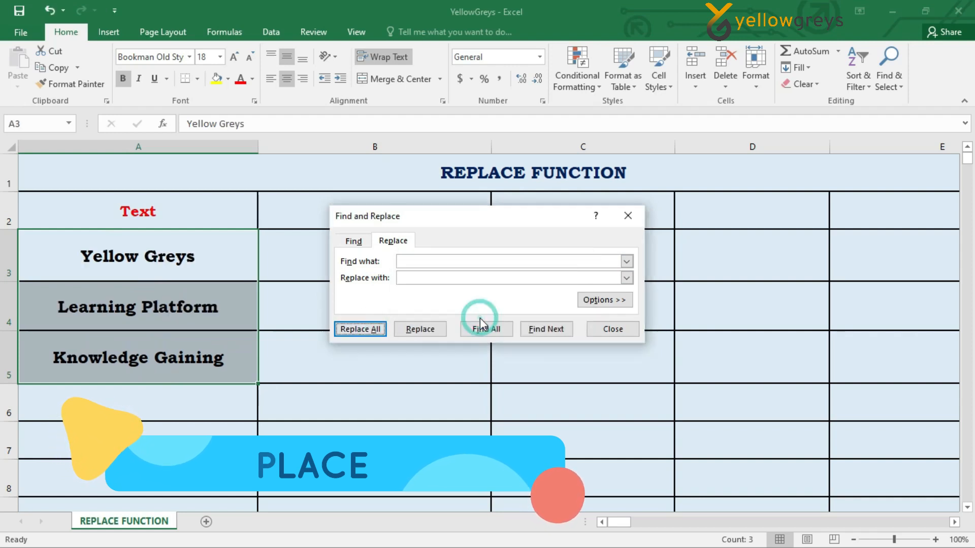
left_click(603, 330)
left_click_drag(202, 258, 203, 366)
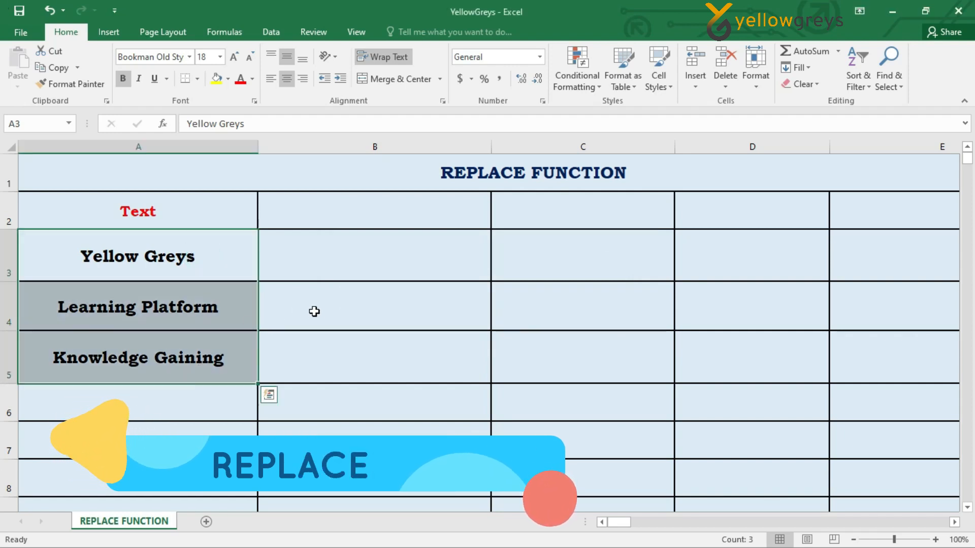
left_click(297, 286)
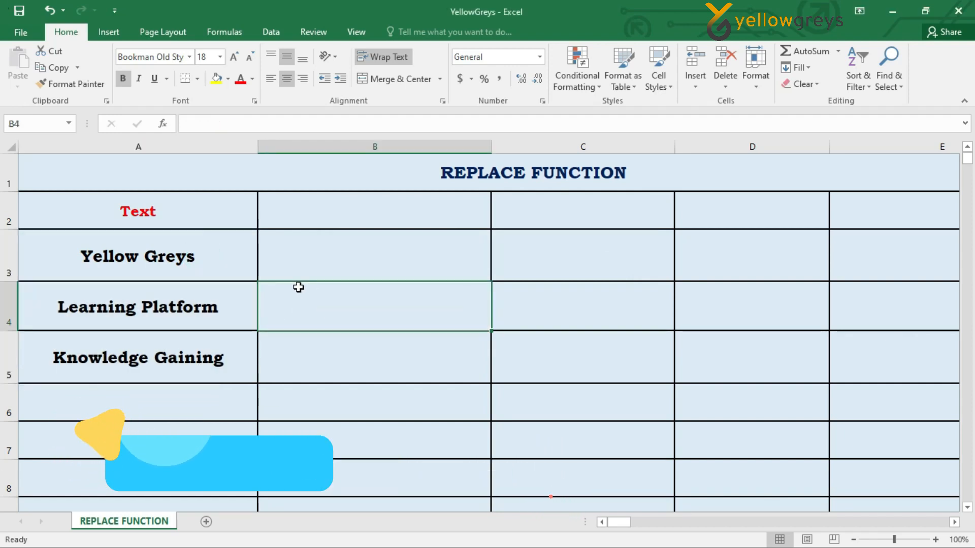